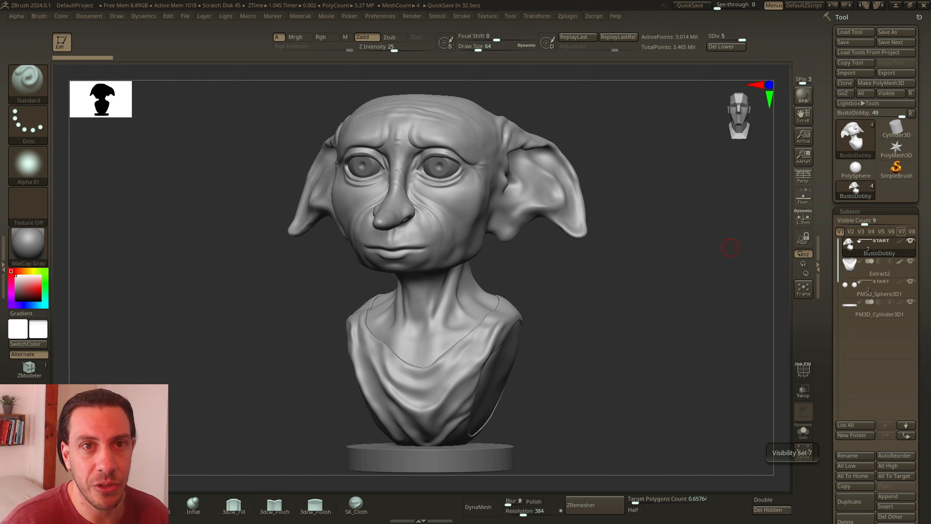
pyautogui.click(94, 16)
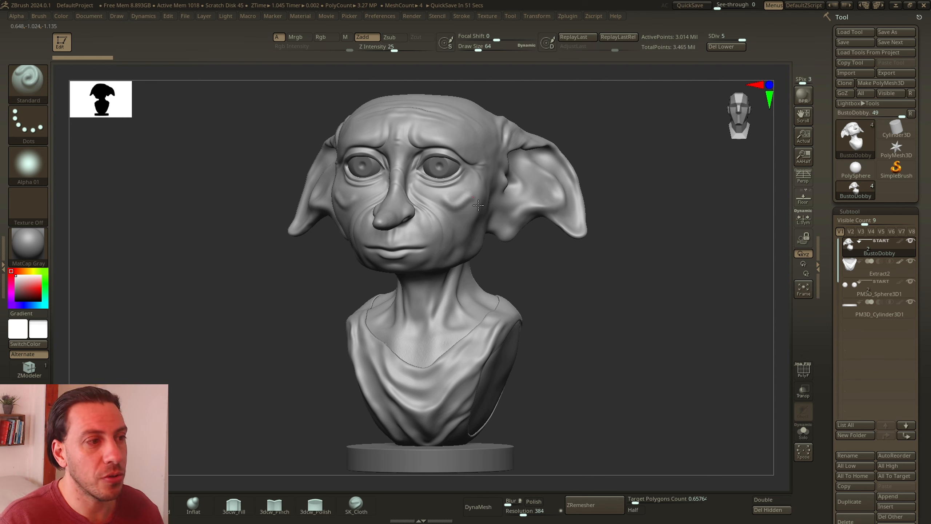
pyautogui.moveTo(478, 204)
pyautogui.mouseDown()
pyautogui.moveTo(457, 192)
pyautogui.moveTo(472, 204)
pyautogui.mouseUp()
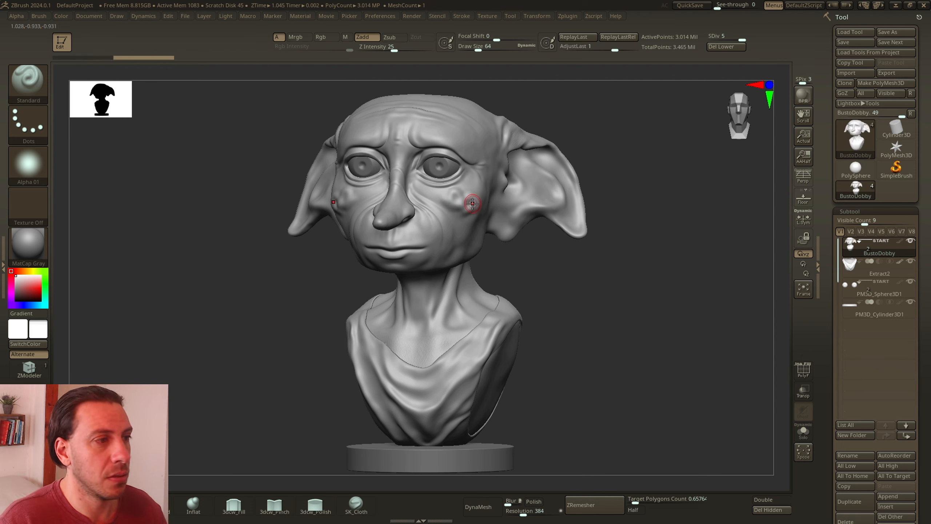
pyautogui.click(89, 15)
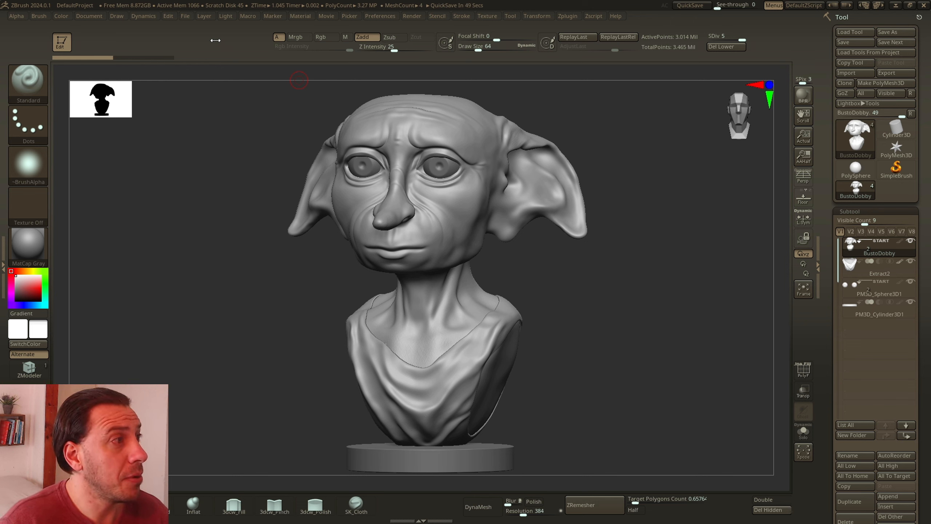
pyautogui.click(186, 16)
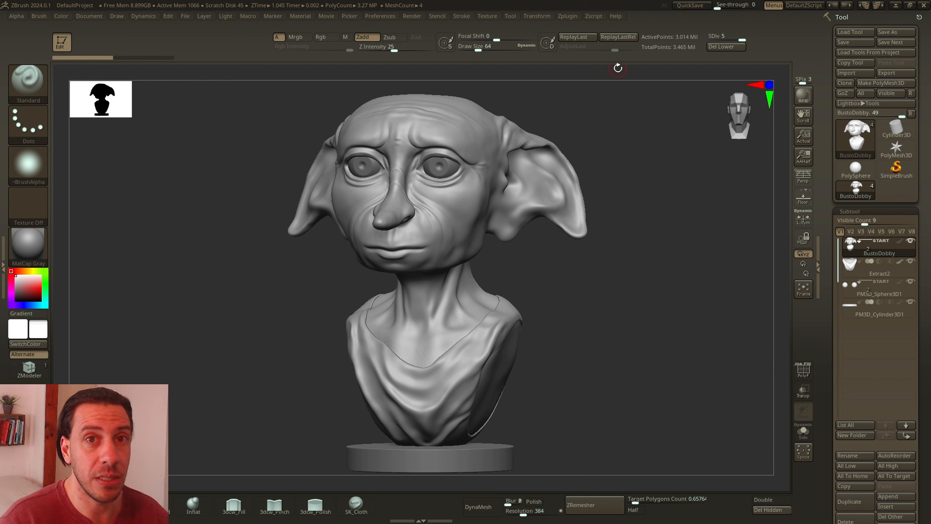
pyautogui.click(185, 13)
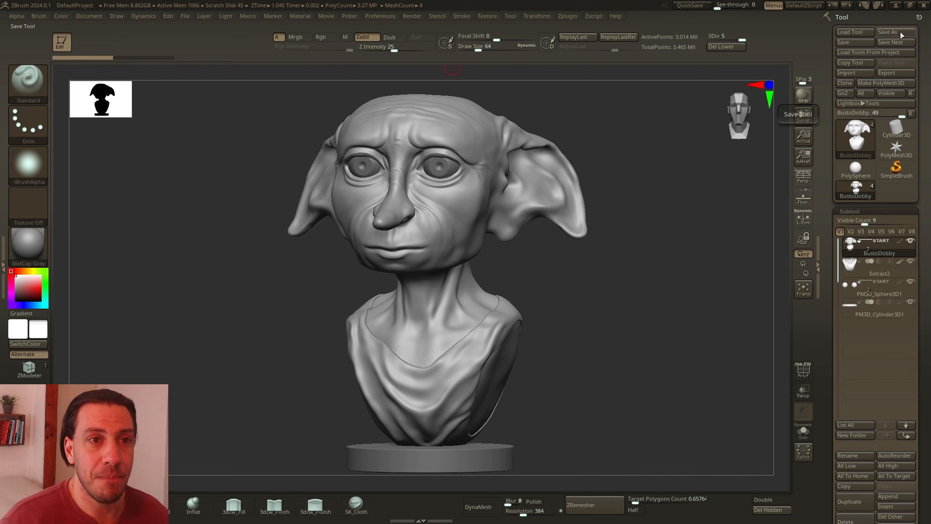
# - View the Save As dialog for the current tool and close it without saving
pyautogui.moveTo(859, 311)
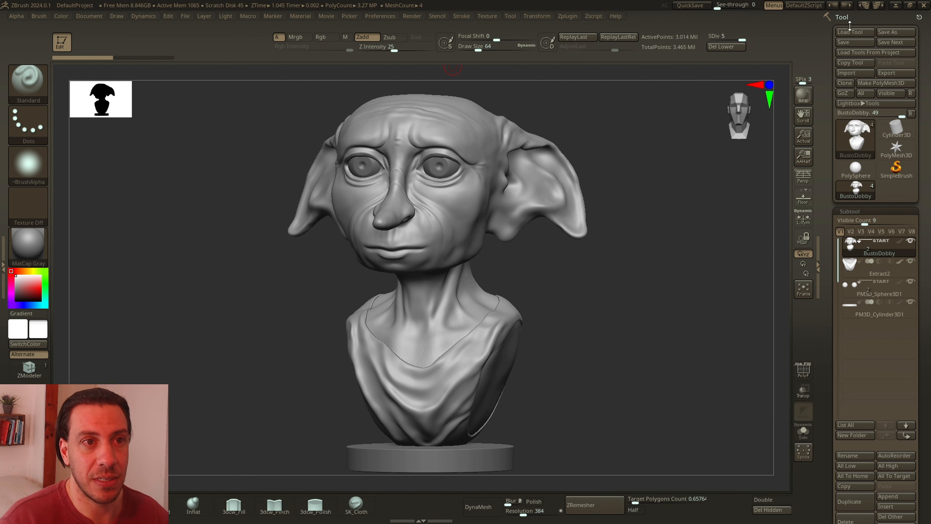
pyautogui.click(890, 31)
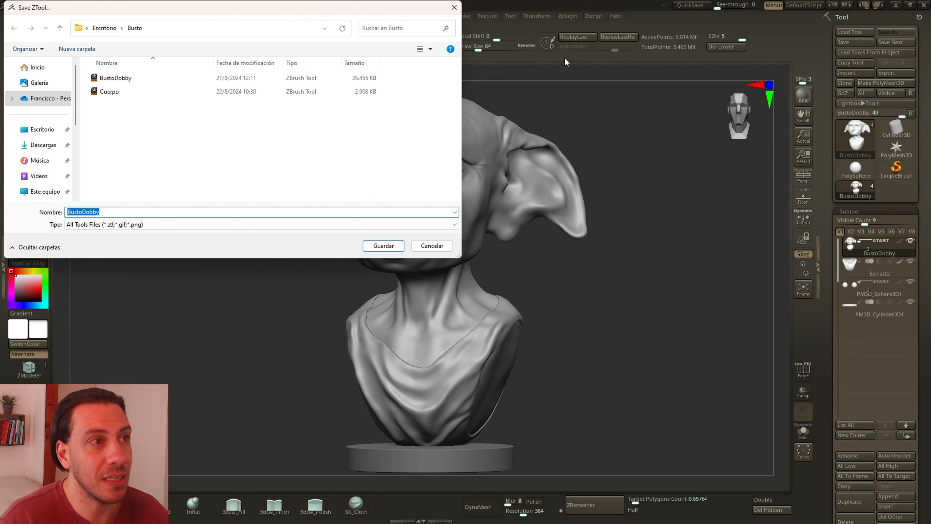
pyautogui.click(455, 8)
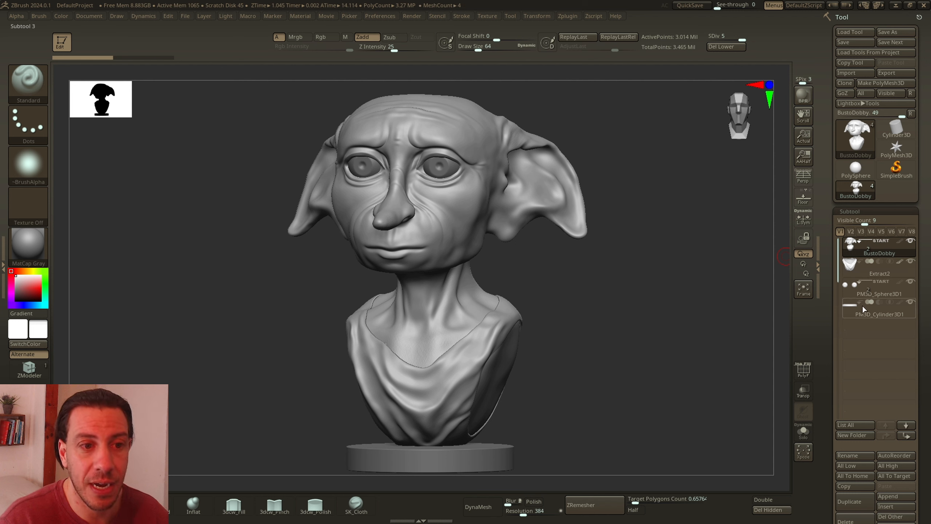
# - Load the Cuerpo tool file from the Busto folder
pyautogui.moveTo(863, 308)
pyautogui.moveTo(867, 274)
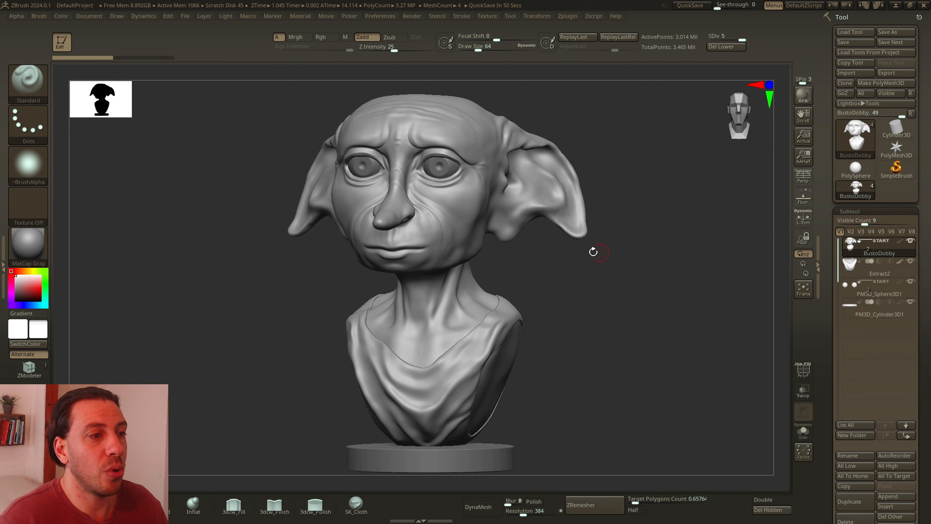
pyautogui.moveTo(579, 289)
pyautogui.mouseDown()
pyautogui.moveTo(589, 290)
pyautogui.moveTo(575, 276)
pyautogui.mouseUp()
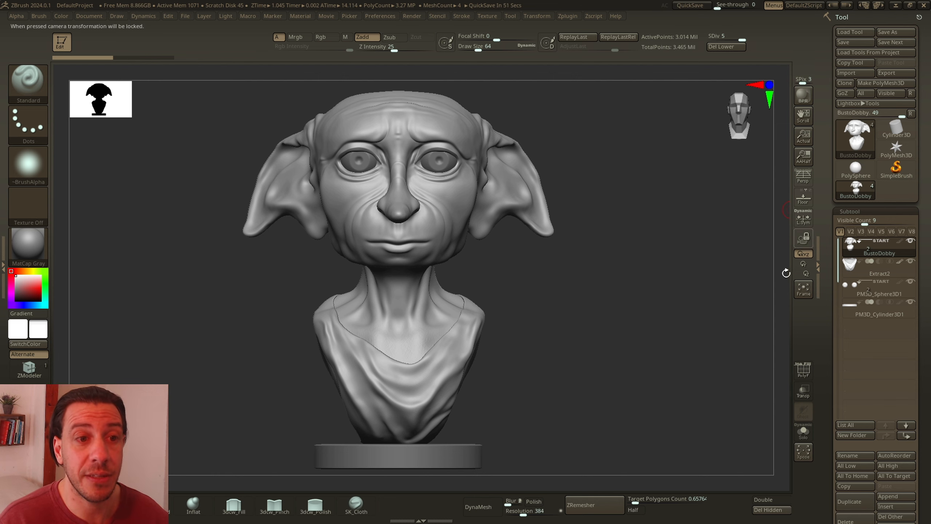
pyautogui.click(854, 33)
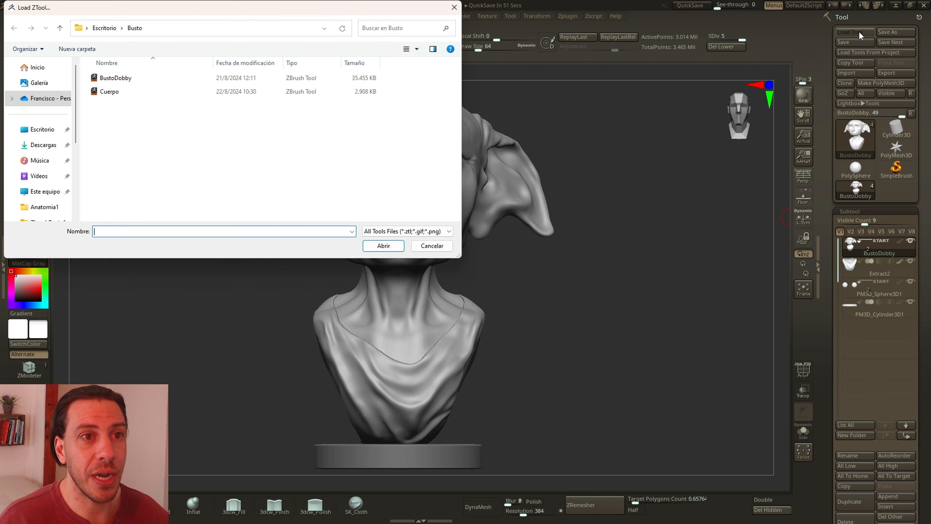
pyautogui.click(207, 91)
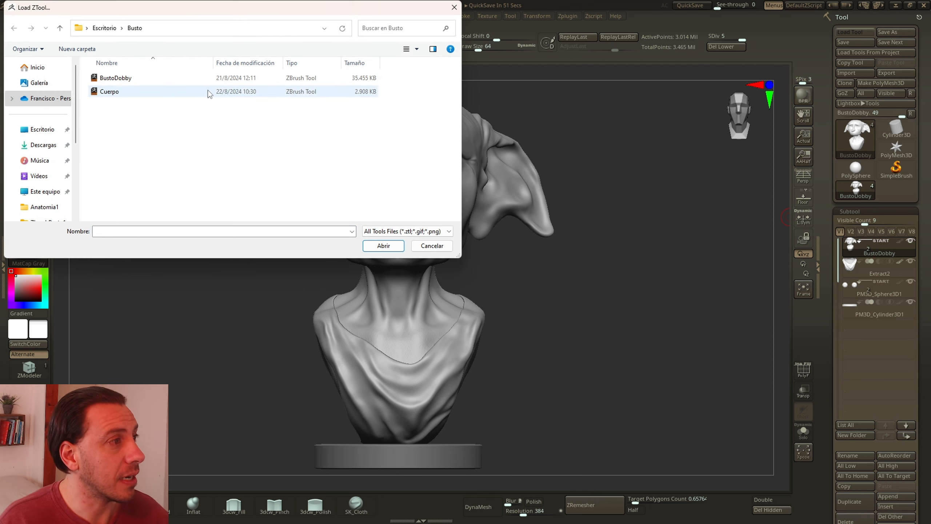
pyautogui.click(384, 246)
# - Switch back to the BustoDobby tool and insert Cuerpo into it as a subtool
pyautogui.moveTo(900, 188)
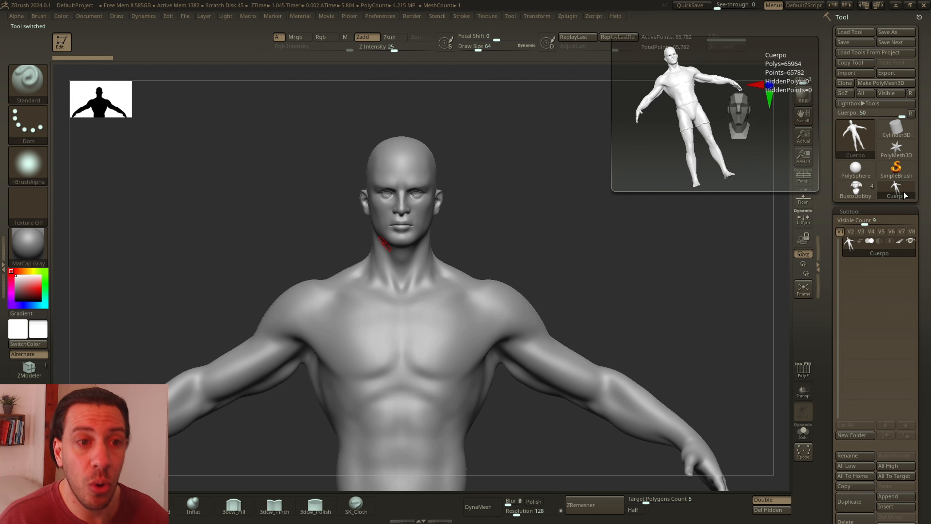
pyautogui.click(855, 189)
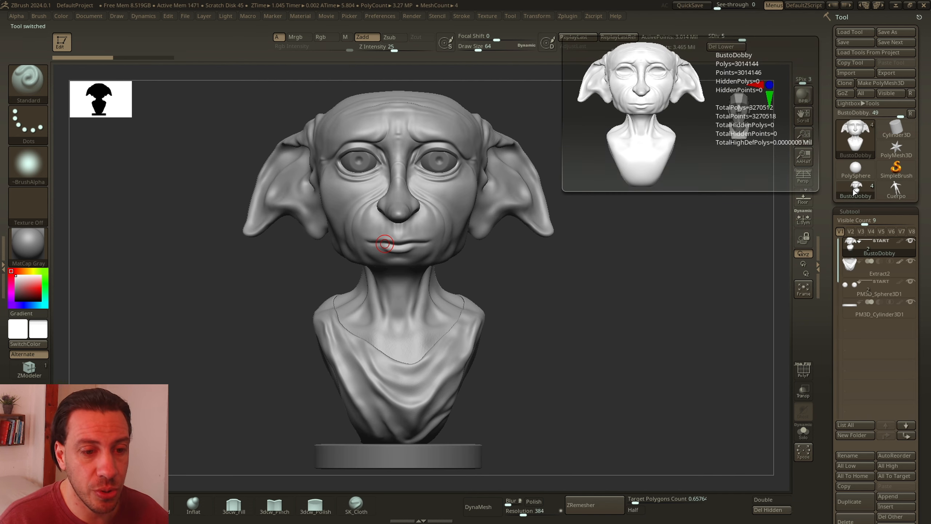
pyautogui.click(891, 506)
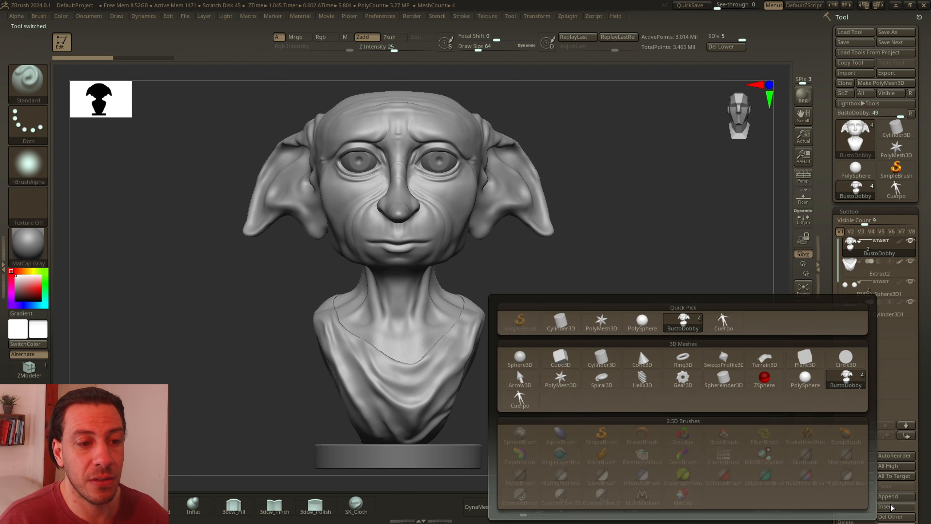
pyautogui.click(723, 322)
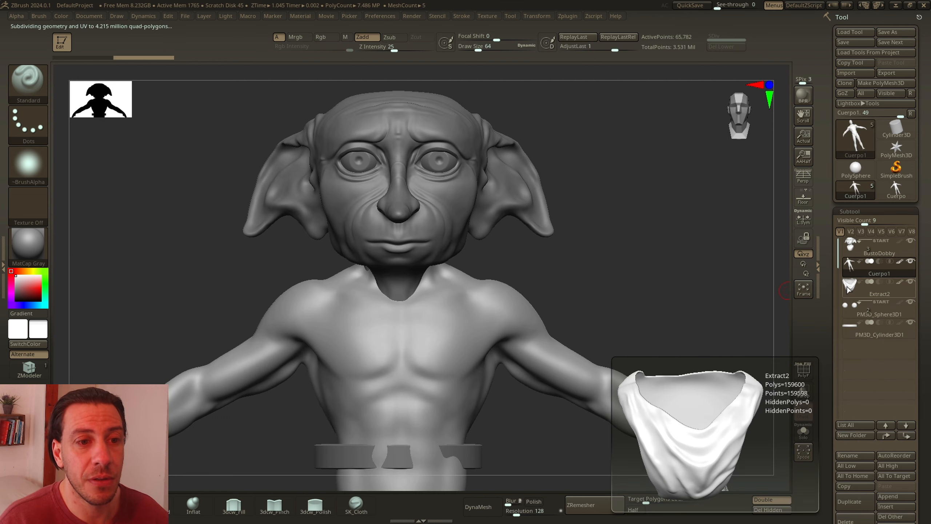
# - Hide the PM3D_Cylinder3D1 base subtool
pyautogui.moveTo(656, 218); pyautogui.dragTo(747, 247)
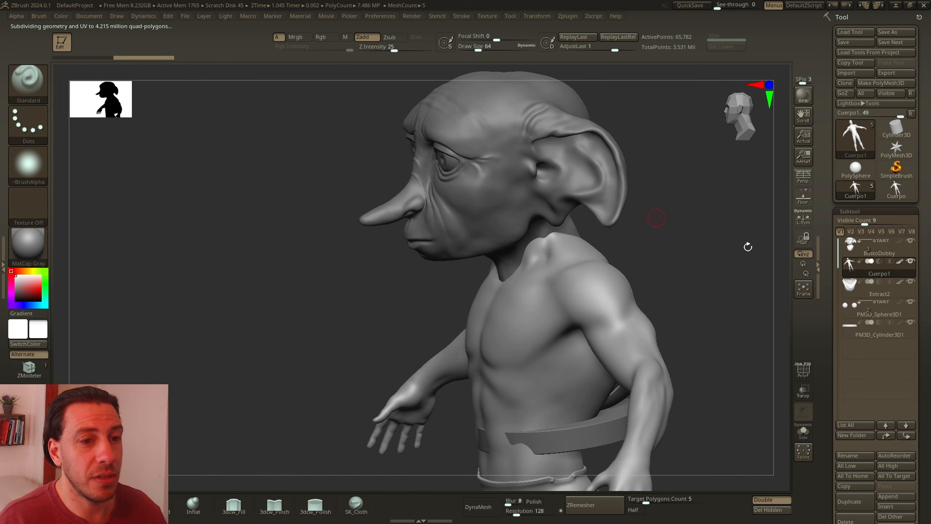
pyautogui.click(911, 322)
pyautogui.moveTo(692, 230)
pyautogui.keyDown('alt'); pyautogui.mouseDown()
pyautogui.moveTo(673, 199)
pyautogui.moveTo(697, 209)
pyautogui.moveTo(630, 199)
pyautogui.moveTo(649, 213)
pyautogui.mouseUp(); pyautogui.keyUp('alt')
# - Select the BustoDobby subtool and push its back inward using the Move brush at a draw size of about 345
pyautogui.click(853, 247)
pyautogui.press('s')
pyautogui.press('s')
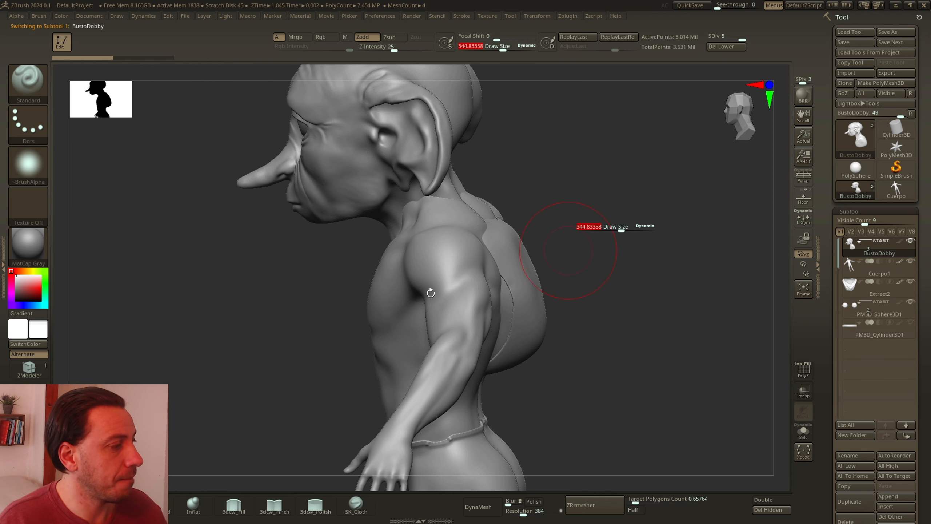
pyautogui.click(85, 504)
pyautogui.moveTo(619, 264); pyautogui.dragTo(578, 267)
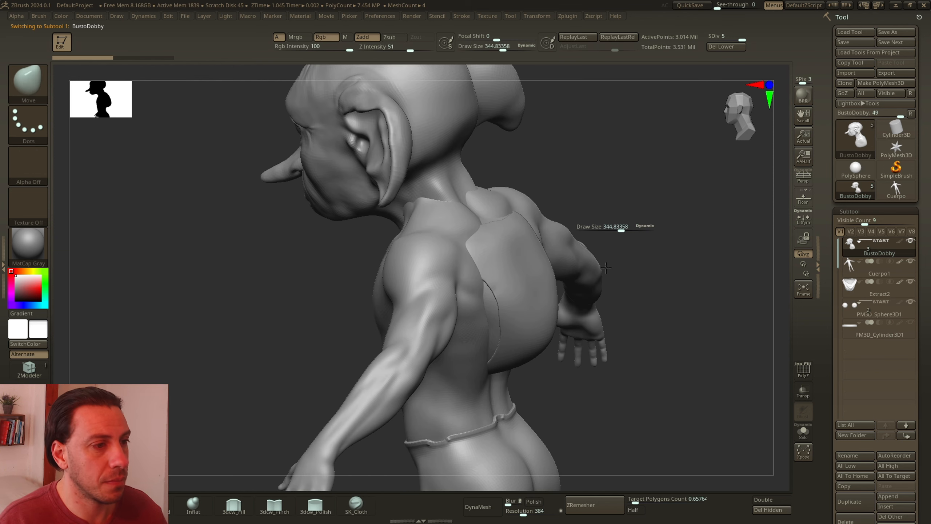
pyautogui.moveTo(503, 300); pyautogui.dragTo(506, 309)
# - Hide the Extract2 cloth subtool and push the bust's remaining back and shoulder bulges inside the Cuerpo body
pyautogui.click(910, 281)
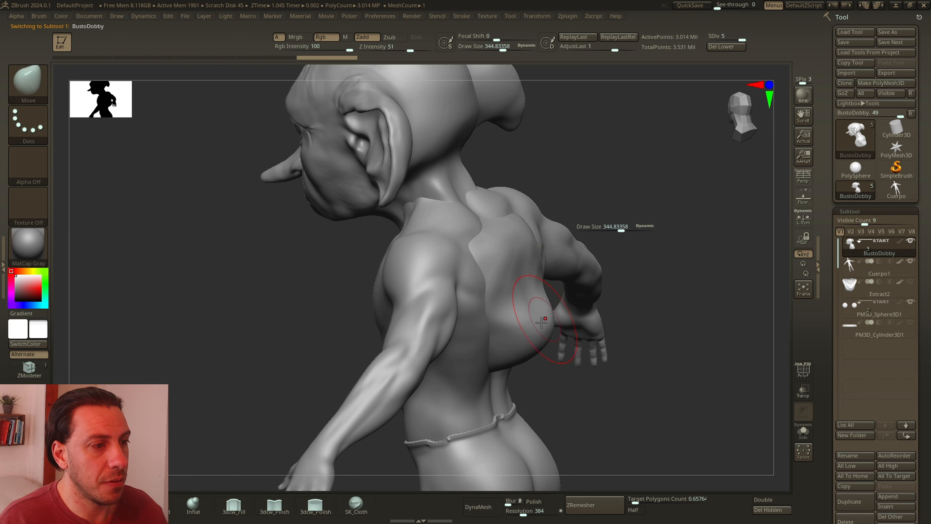
pyautogui.moveTo(511, 253); pyautogui.dragTo(502, 256)
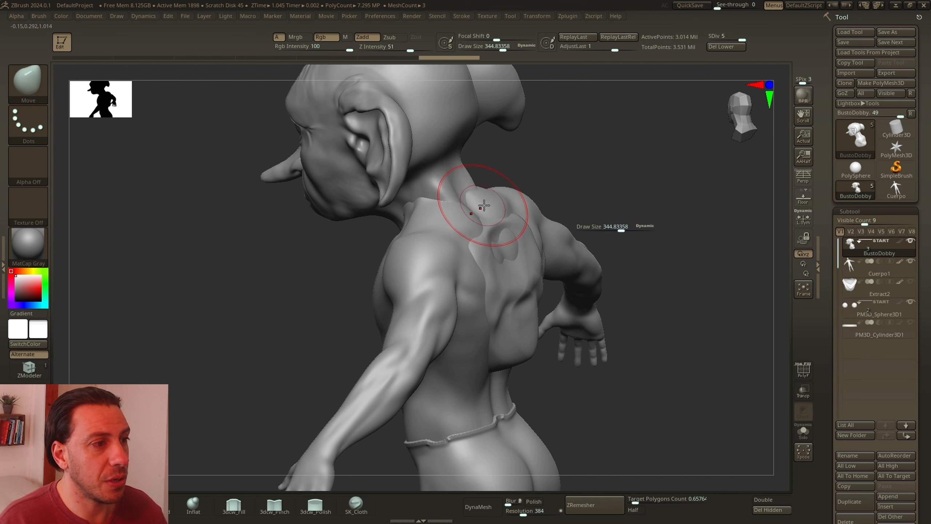
pyautogui.moveTo(482, 206); pyautogui.dragTo(471, 215)
pyautogui.moveTo(515, 281)
pyautogui.mouseDown()
pyautogui.moveTo(505, 286)
pyautogui.moveTo(509, 341)
pyautogui.moveTo(525, 293)
pyautogui.moveTo(520, 272)
pyautogui.mouseUp()
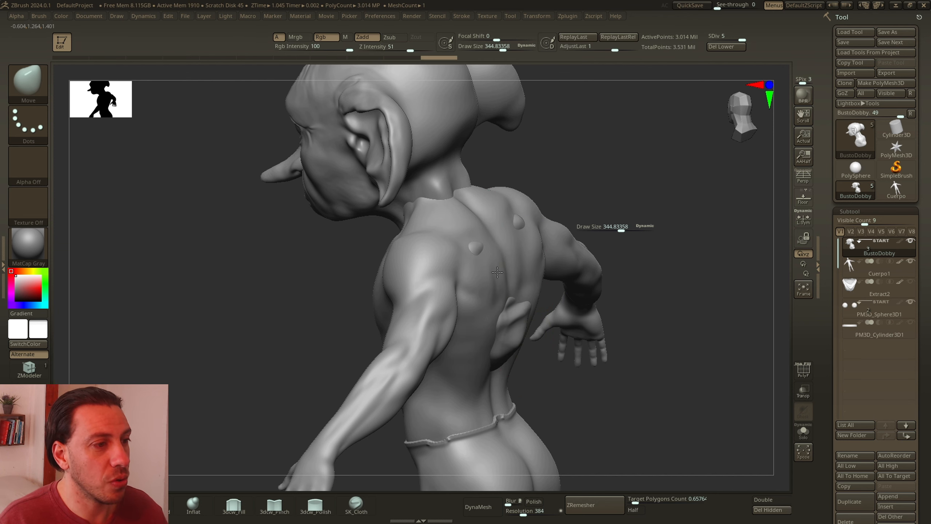
pyautogui.moveTo(622, 272); pyautogui.dragTo(662, 263)
pyautogui.keyDown('shift'); pyautogui.moveTo(708, 231); pyautogui.dragTo(720, 224); pyautogui.keyUp('shift')
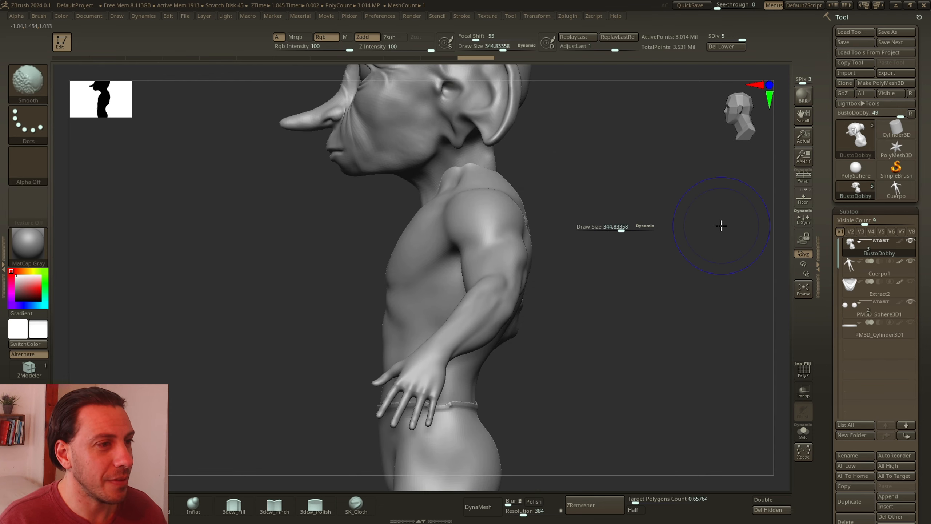
pyautogui.keyDown('alt'); pyautogui.moveTo(699, 196); pyautogui.dragTo(744, 235); pyautogui.keyUp('alt')
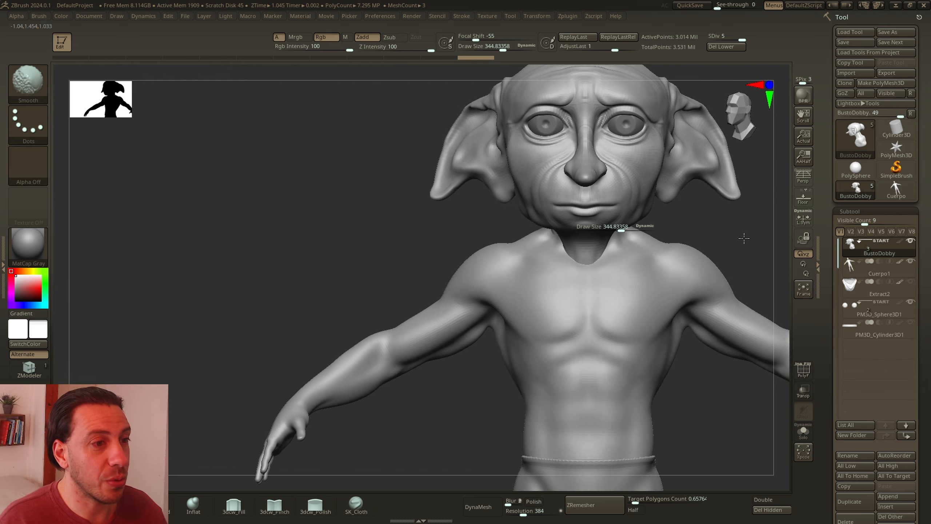
pyautogui.keyDown('alt'); pyautogui.moveTo(680, 217); pyautogui.dragTo(600, 238); pyautogui.keyUp('alt')
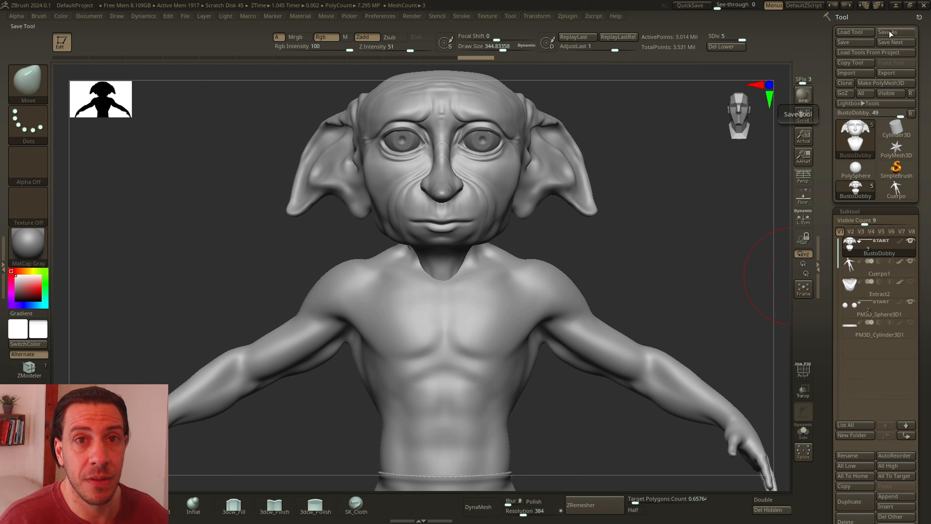
# - Open the Busto folder on the desktop, examine the Cuerpo tool file, and switch back to ZBrush
pyautogui.click(896, 6)
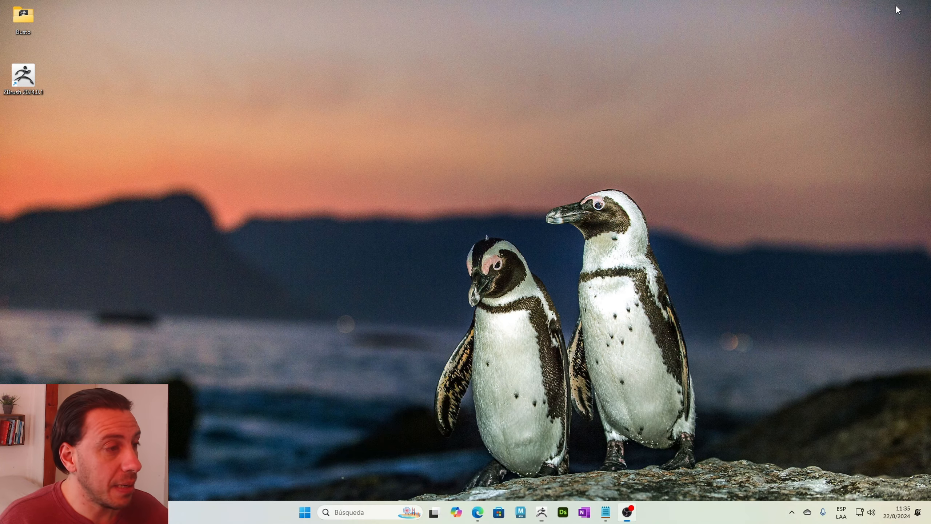
pyautogui.doubleClick(21, 14)
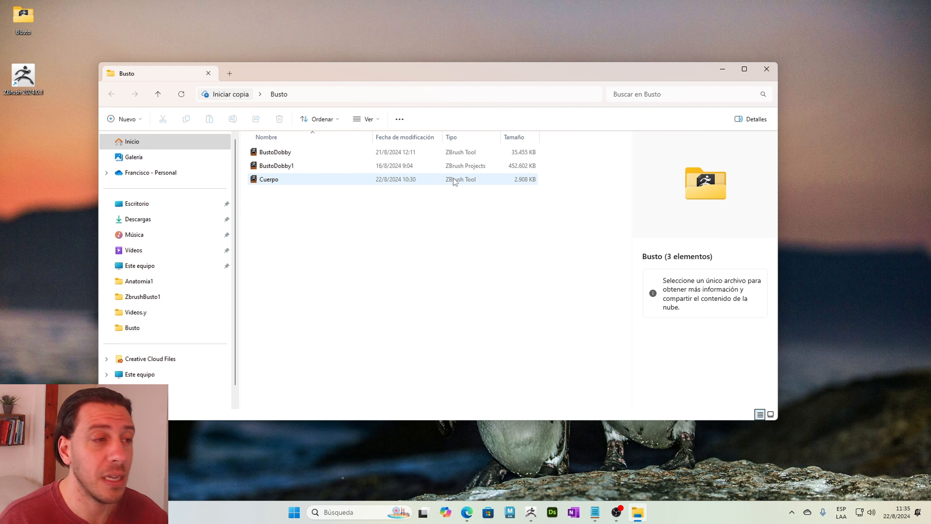
pyautogui.click(453, 179)
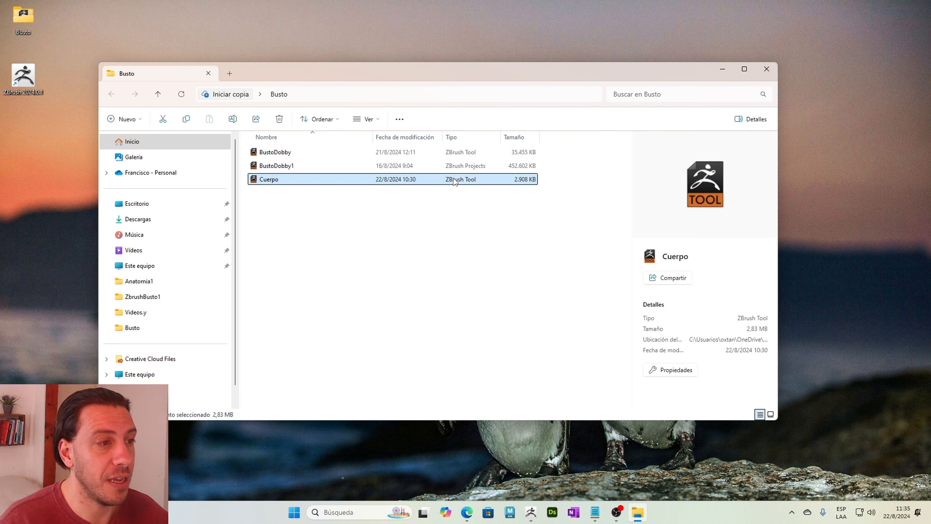
pyautogui.click(531, 512)
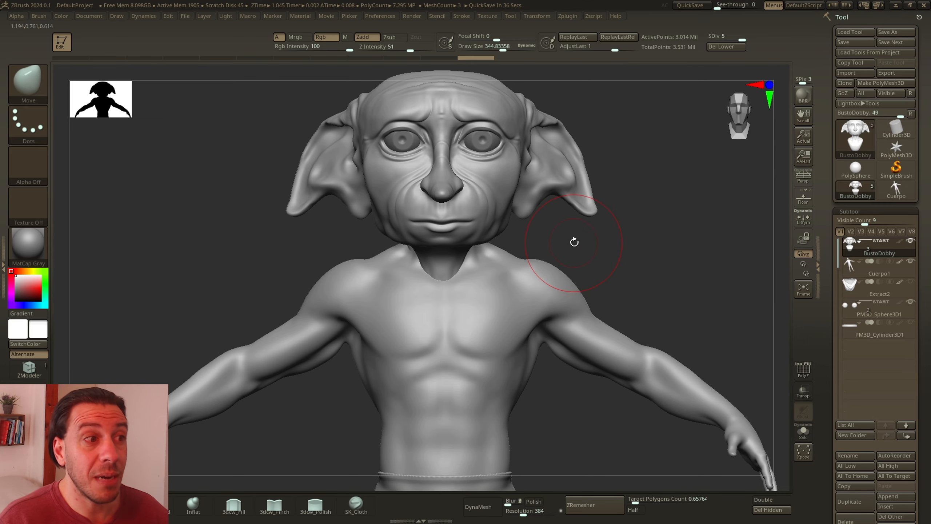